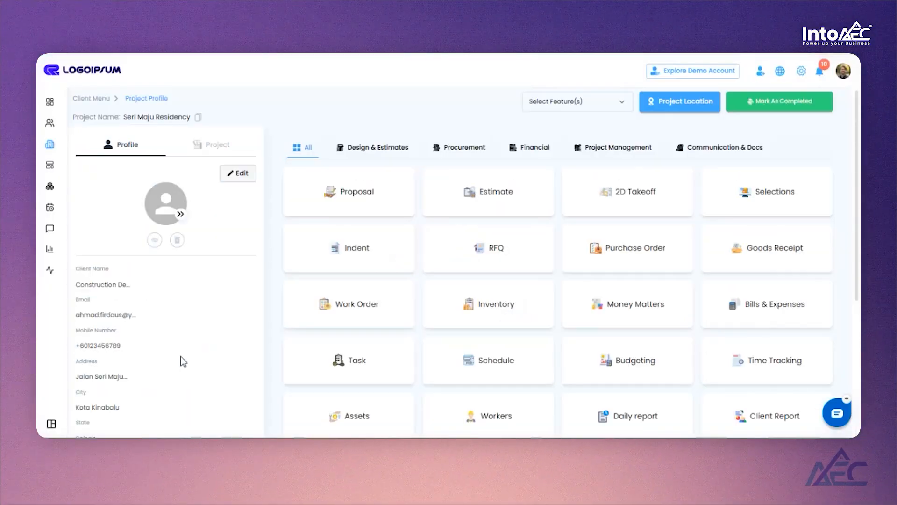
- Open the project's Client Report list and review the action options of the existing report
scroll(486, 202, "down", 5)
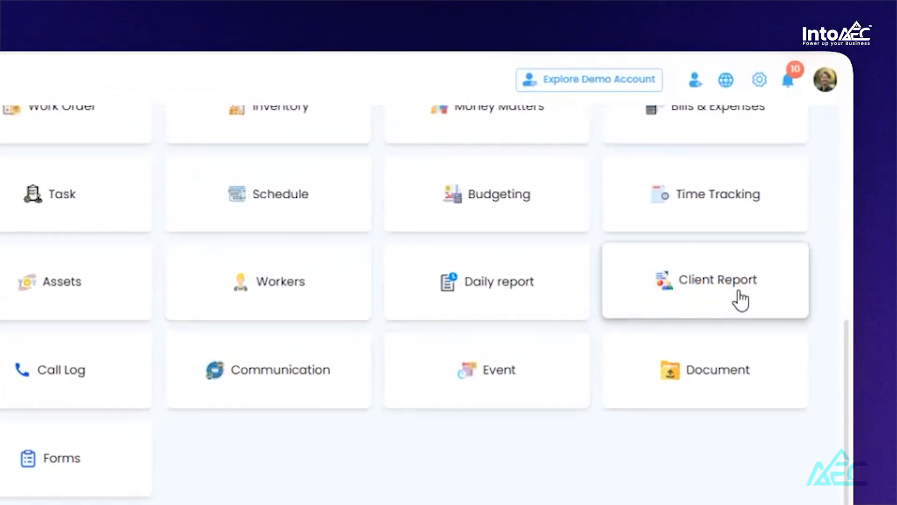
left_click(739, 292)
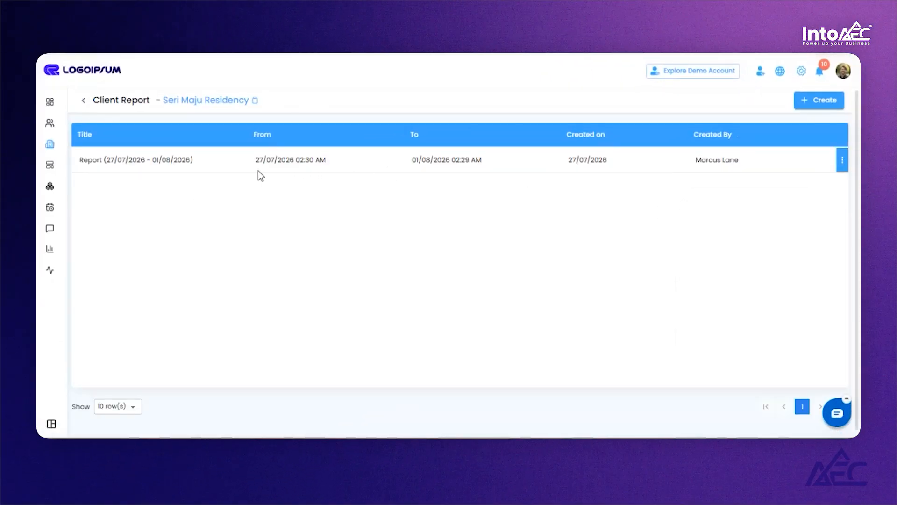
left_click(842, 160)
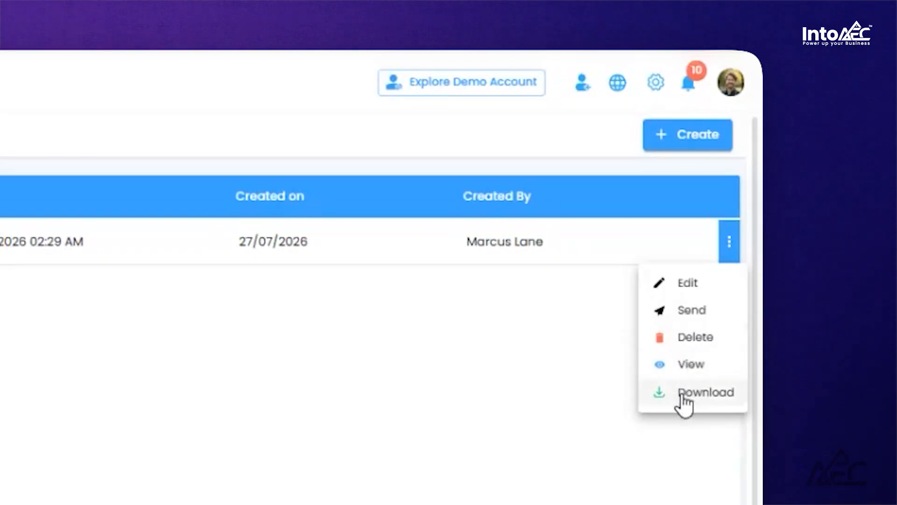
left_click(728, 241)
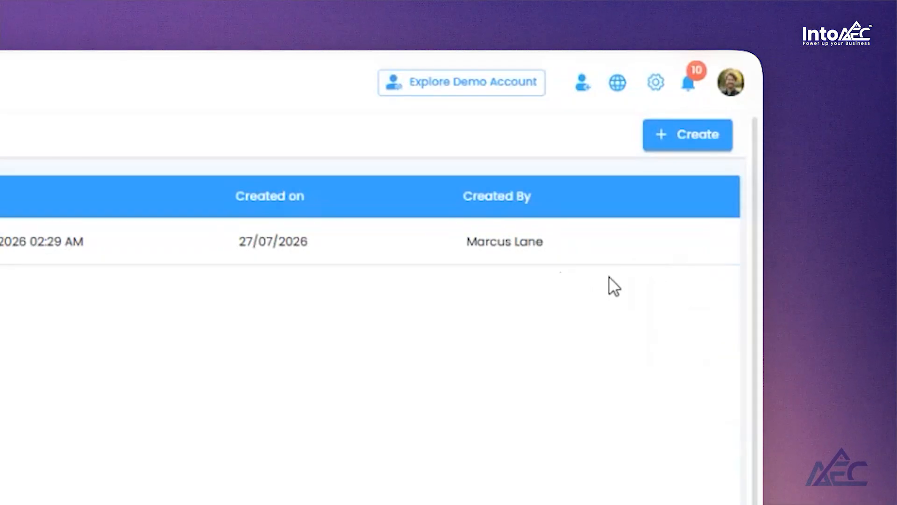
- Create a new client report with a custom date range from 27/07/2026 to 31/07/2026
left_click(684, 145)
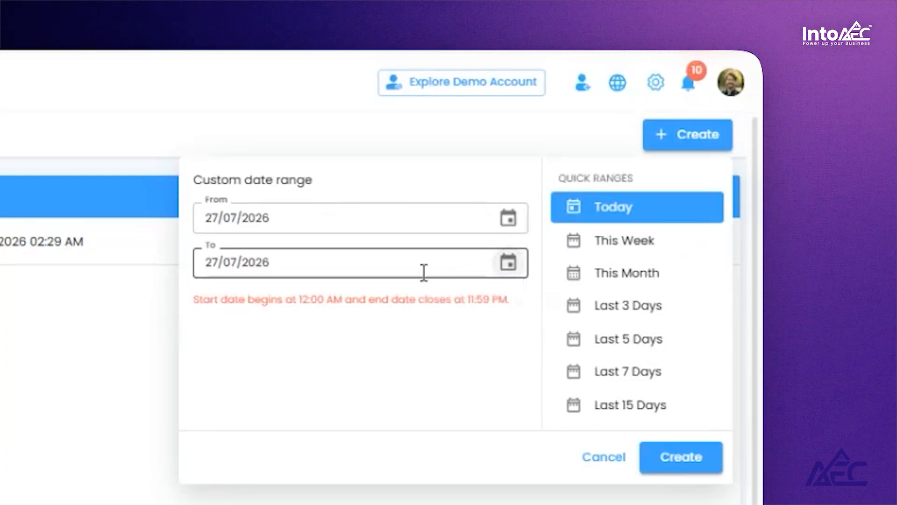
left_click(509, 263)
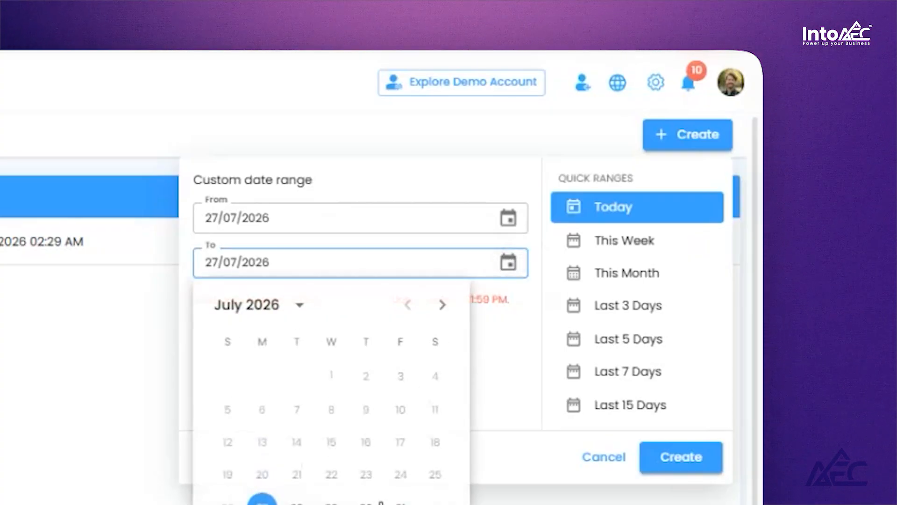
left_click(401, 503)
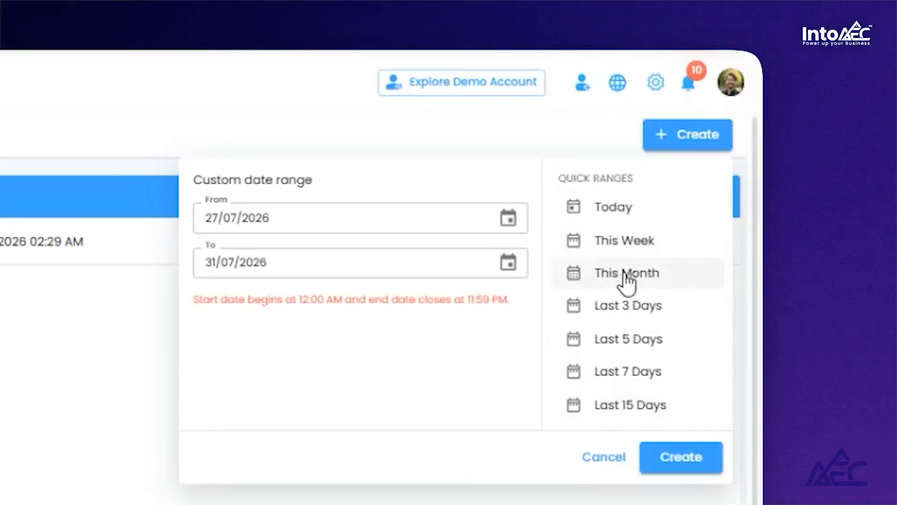
left_click(690, 463)
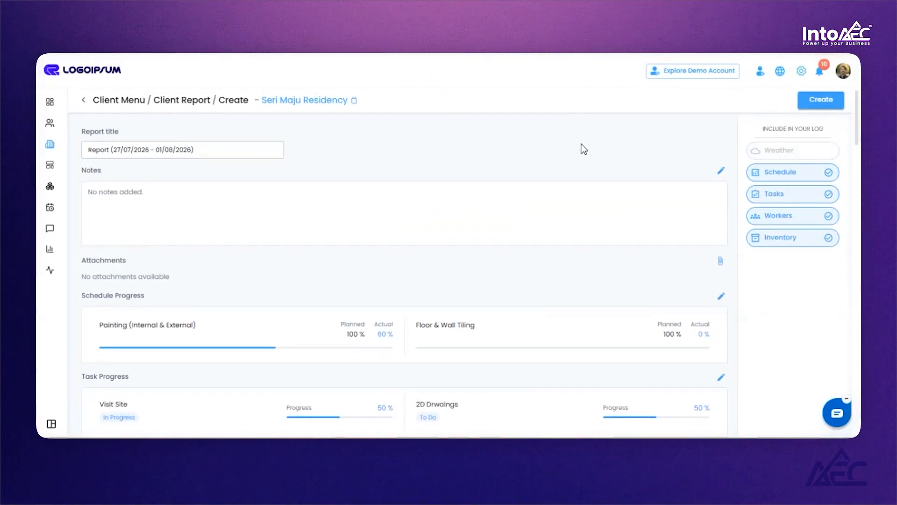
- Scroll through the draft report's schedule, task and worker sections
scroll(581, 144, "down", 2)
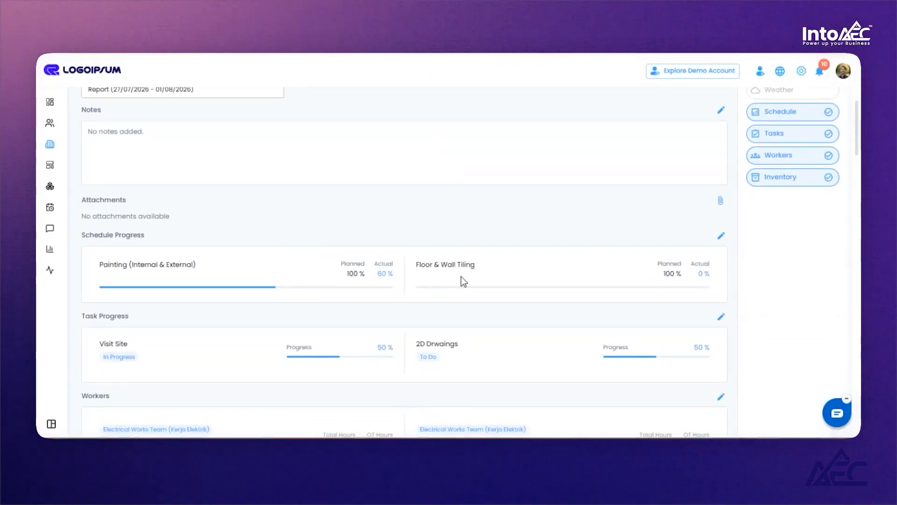
scroll(424, 265, "down", 3)
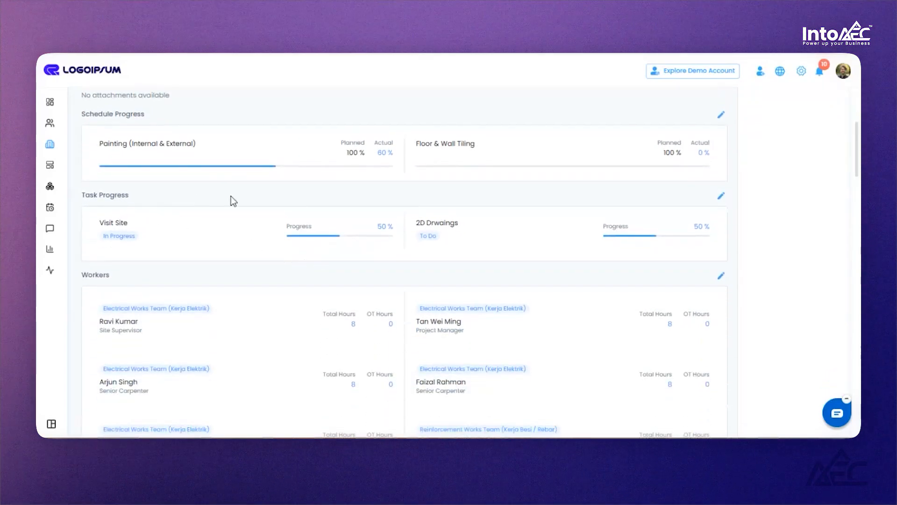
scroll(122, 195, "down", 2)
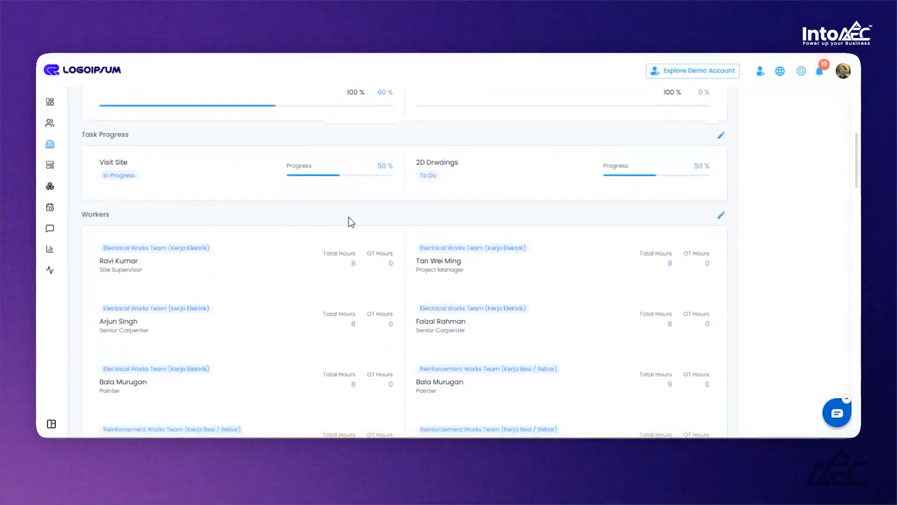
scroll(355, 234, "up", 3)
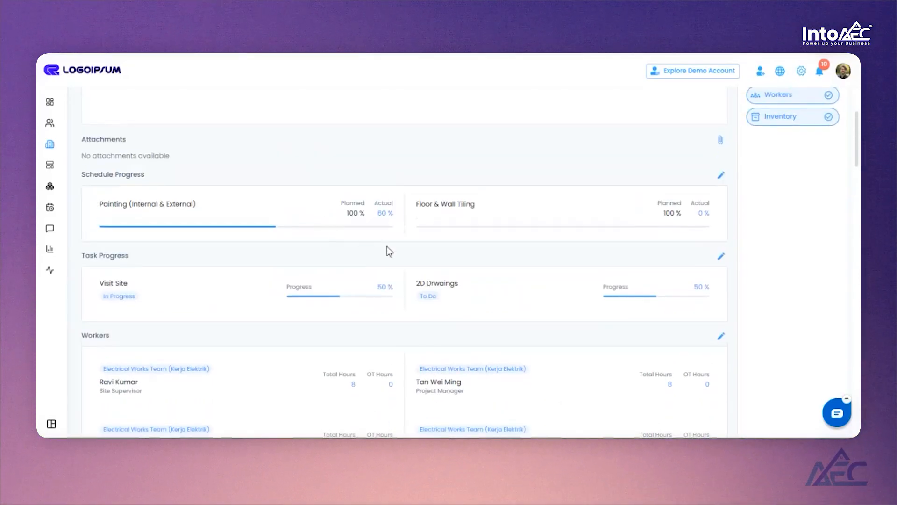
scroll(655, 304, "down", 1)
- Open the item selection for the Workers and Inventory sections of the report
left_click(720, 276)
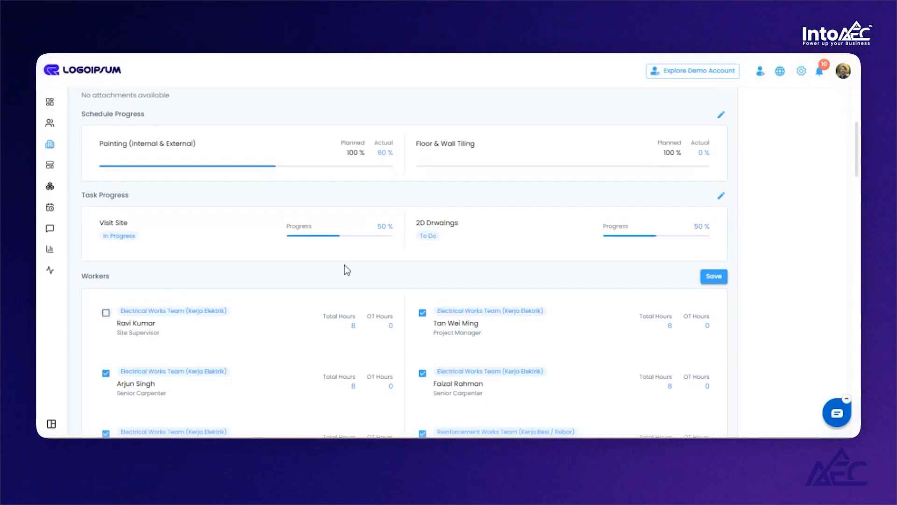
scroll(433, 225, "down", 15)
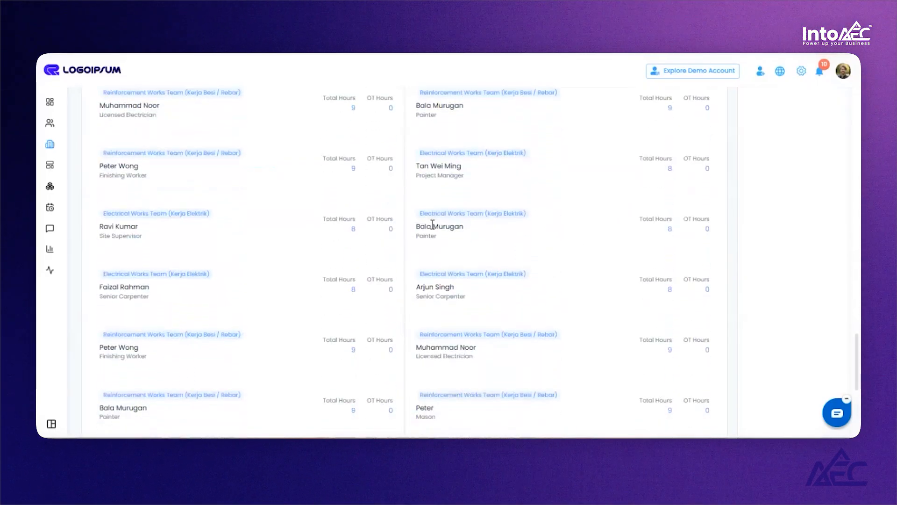
scroll(433, 225, "down", 5)
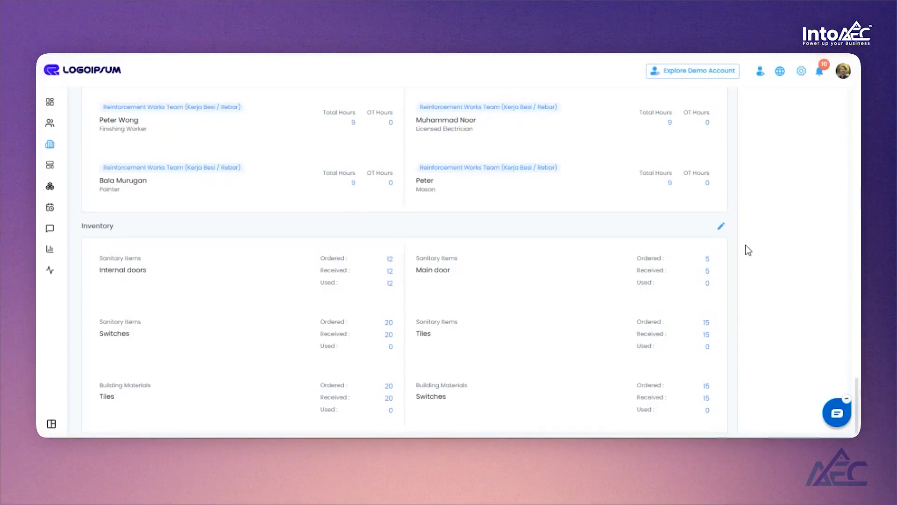
left_click(722, 229)
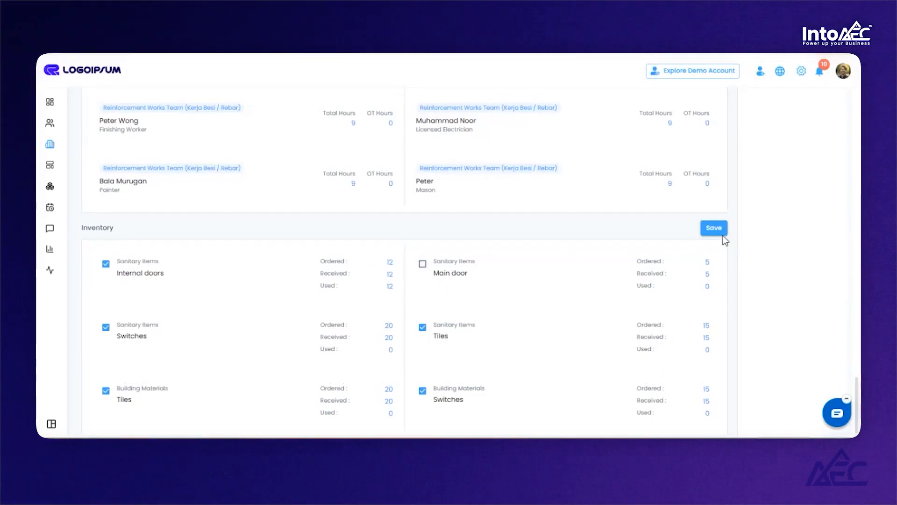
- Exclude Workers from the report log while keeping Inventory included
scroll(781, 274, "up", 10)
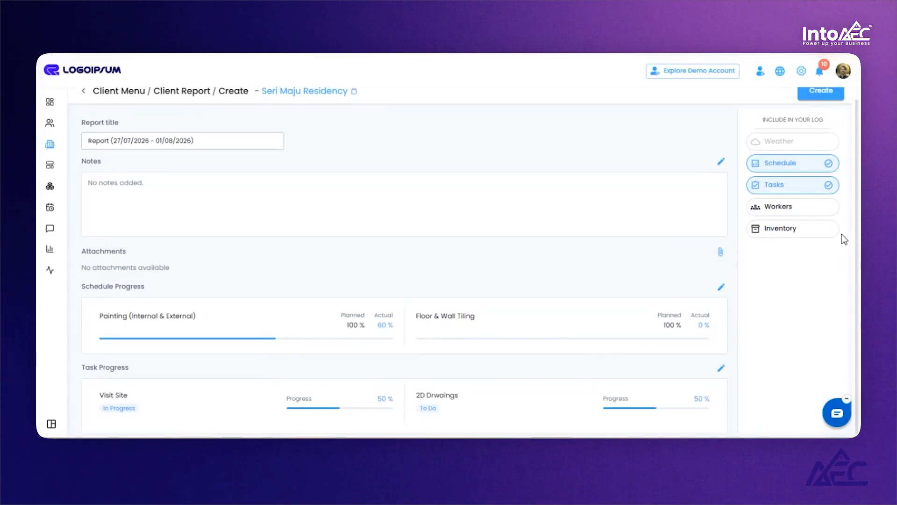
left_click(785, 228)
scroll(692, 250, "down", 5)
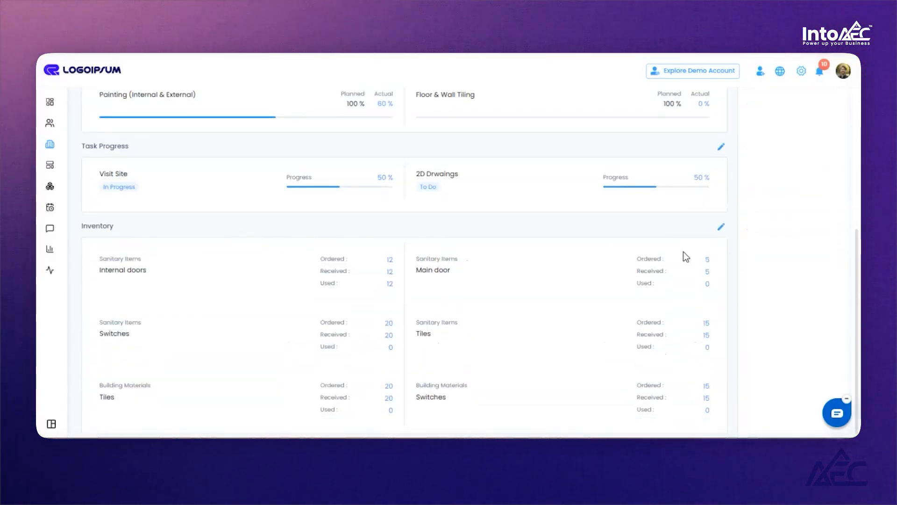
scroll(684, 256, "up", 5)
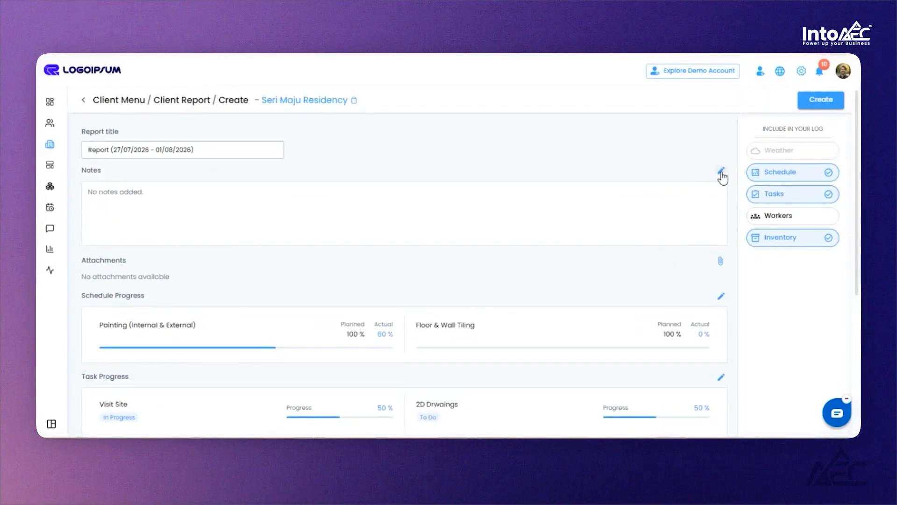
- Open the Notes editor and rename the note heading to Completed
left_click(721, 171)
left_click(270, 204)
left_click_drag(270, 204, 239, 206)
left_click(269, 205)
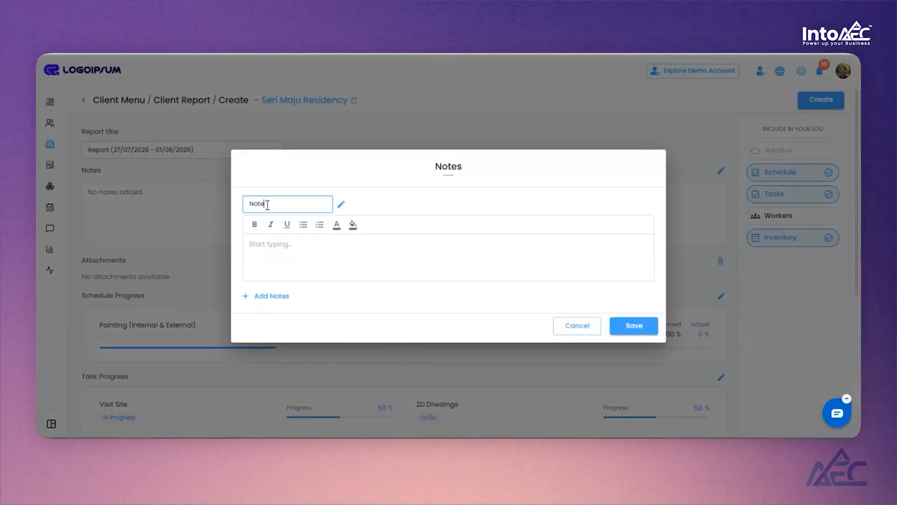
key("BackSpace")
key("BackSpace")
key("BackSpace")
key("BackSpace")
key("BackSpace")
type("Completed")
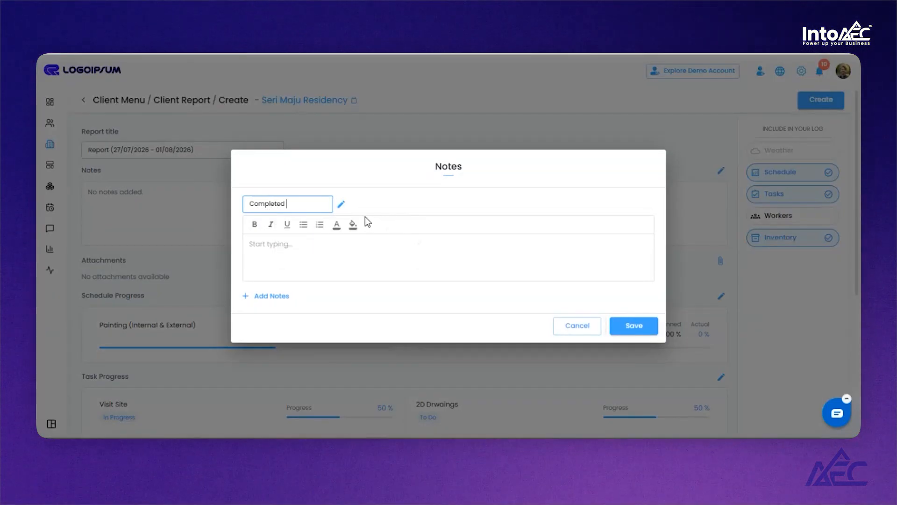
- Write the note 'till this date we are going according to the timeline' and save it
left_click(325, 252)
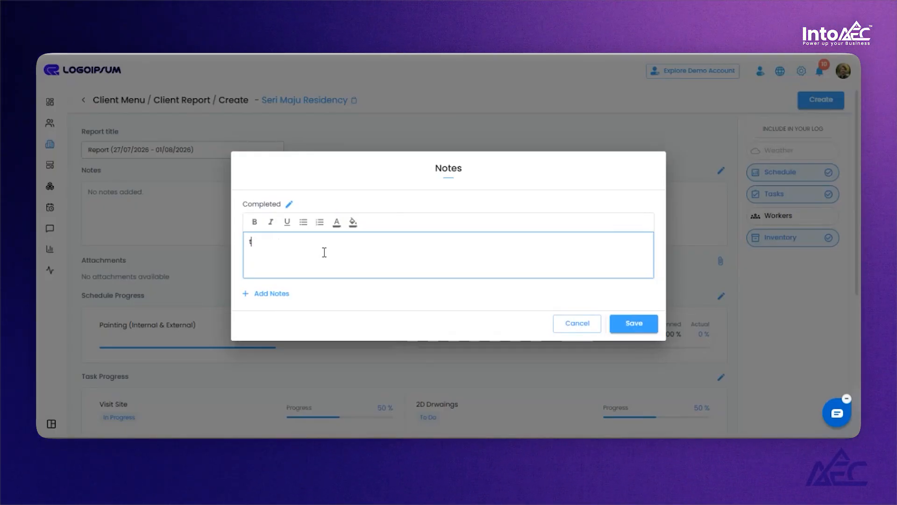
type("till this date t")
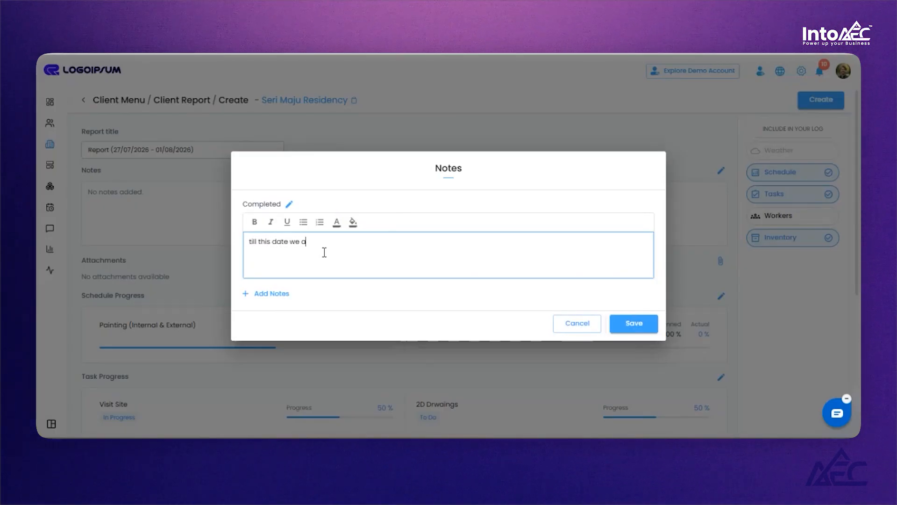
type("e are going according to the timeline")
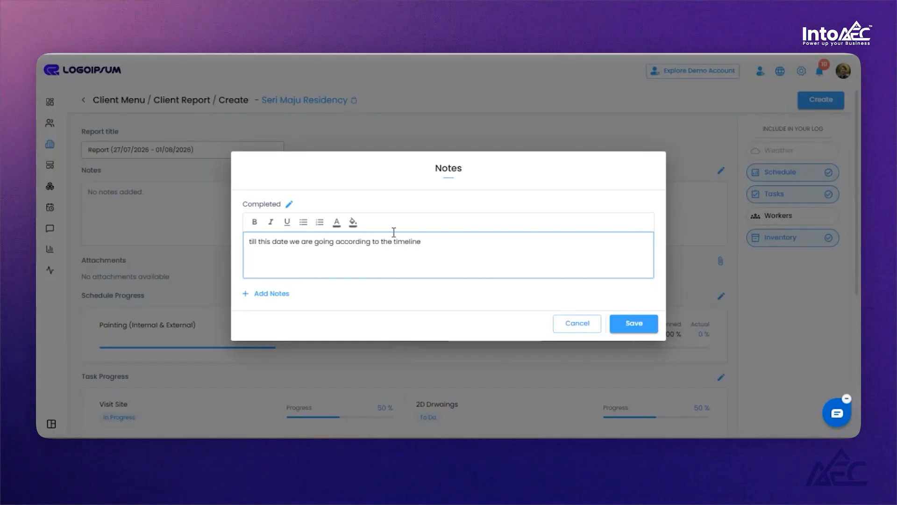
left_click(634, 323)
left_click(722, 171)
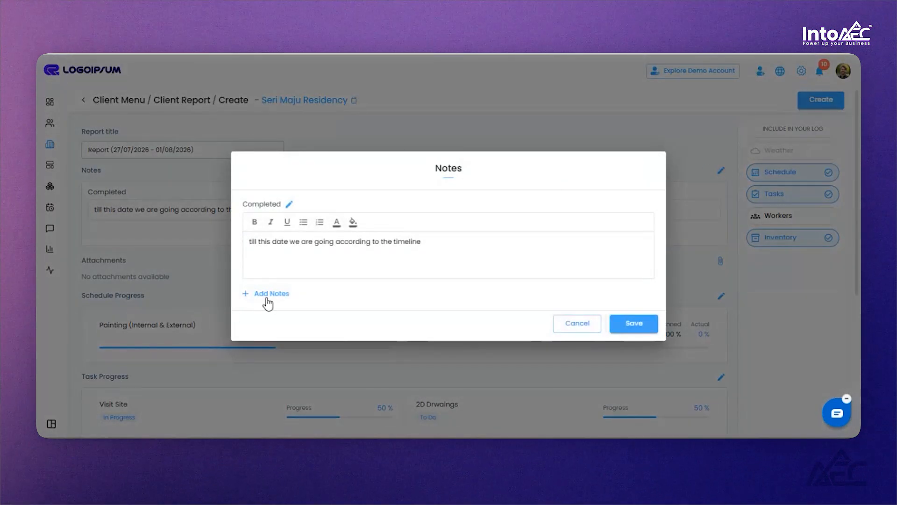
left_click(271, 293)
left_click(271, 340)
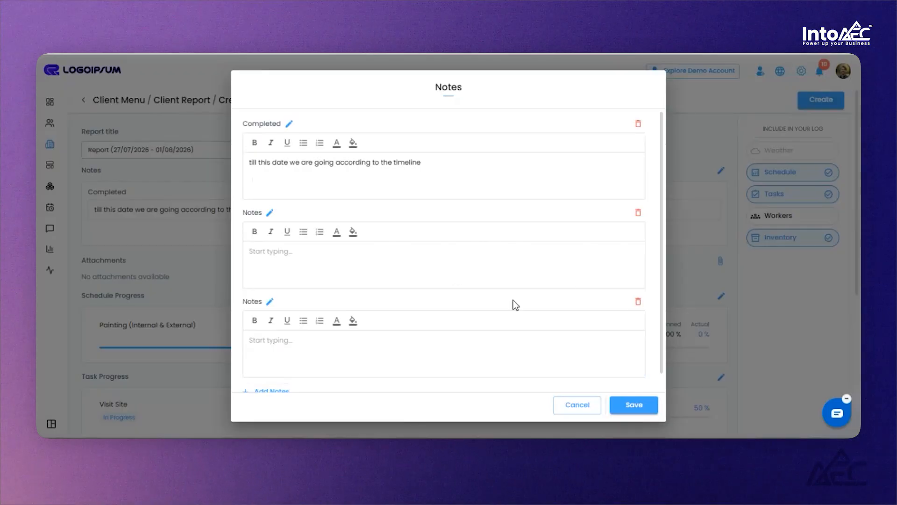
left_click(575, 410)
- Attach two images from the 'my items image' folder to the report
scroll(204, 226, "down", 1)
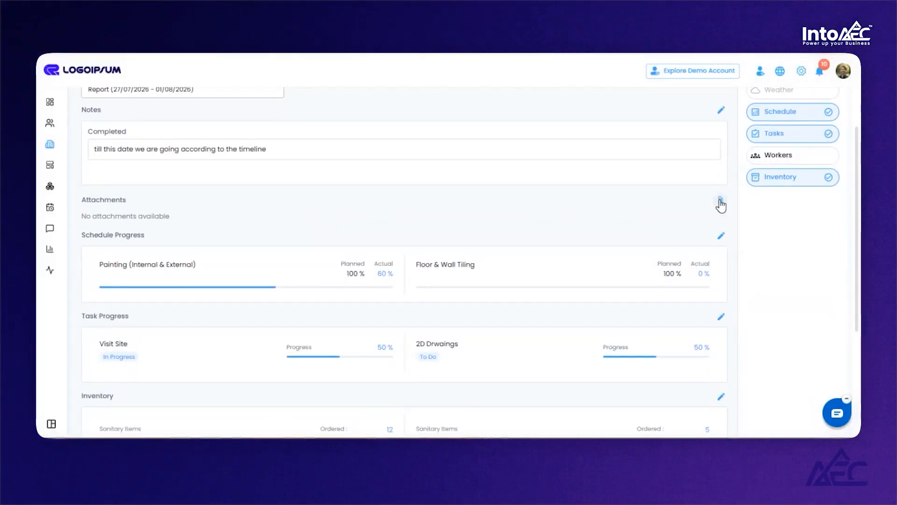
left_click(721, 202)
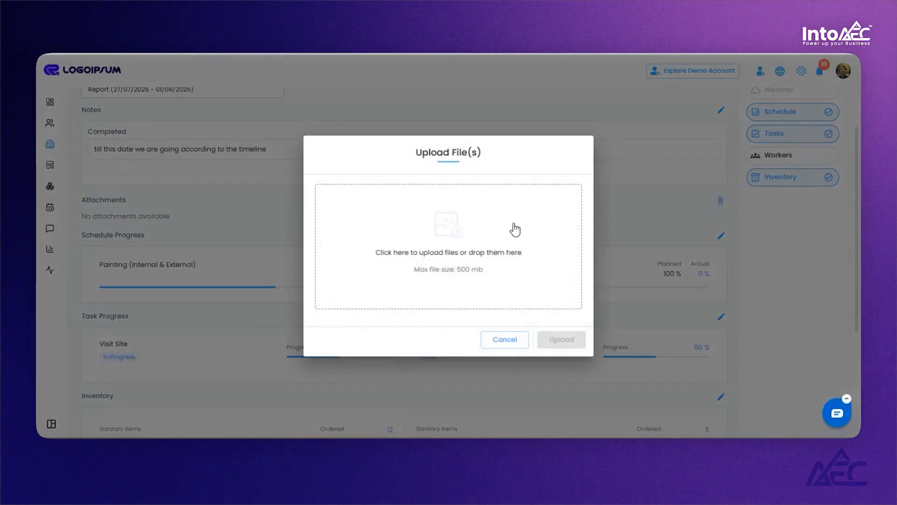
left_click(468, 227)
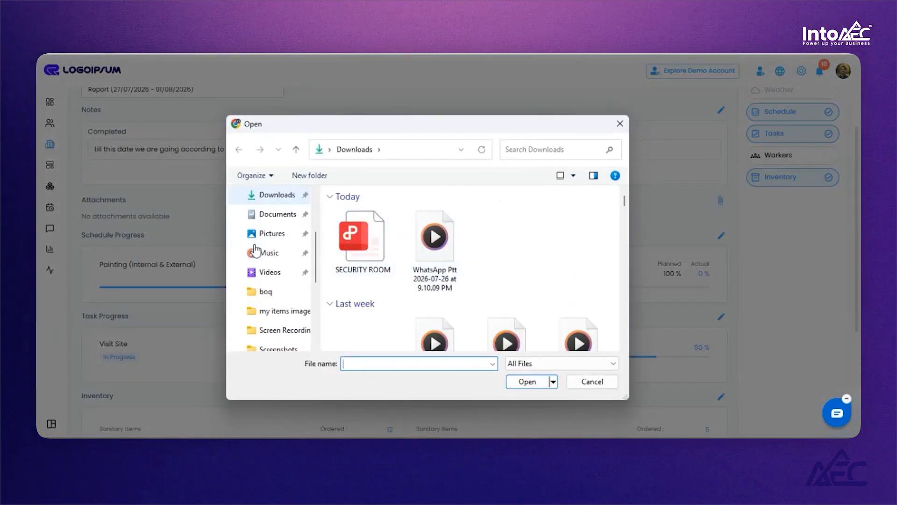
left_click(275, 252)
scroll(397, 227, "down", 5)
left_click(410, 222)
scroll(514, 267, "up", 3)
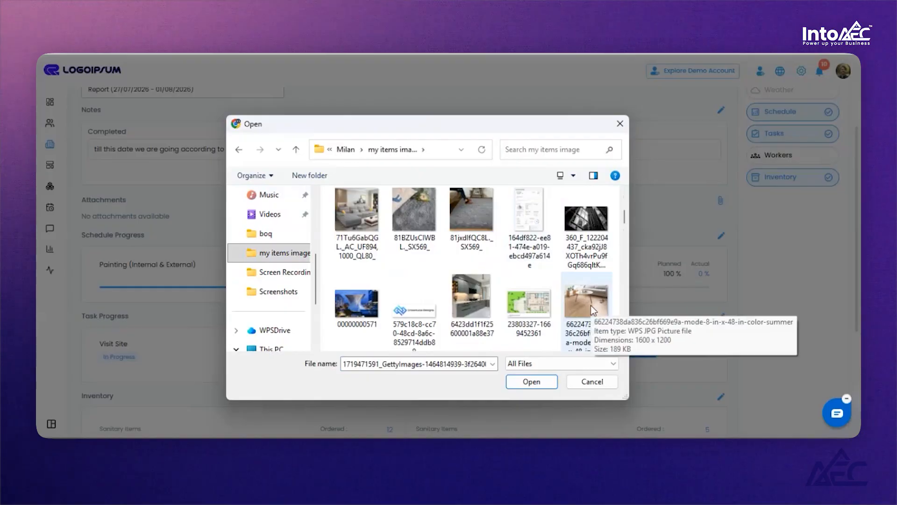
left_click(591, 305, "ctrl")
left_click(528, 382)
left_click(561, 379)
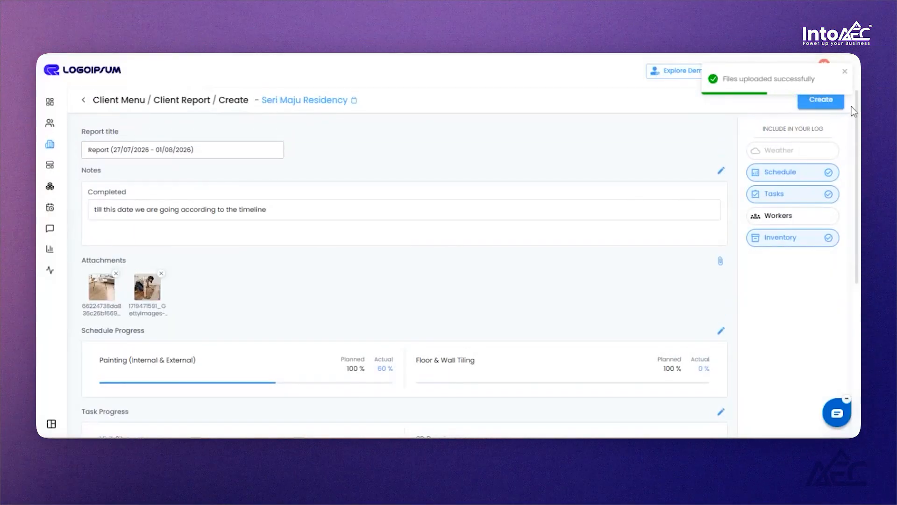
- Create the client report and open the email composer to send the new report
left_click(822, 100)
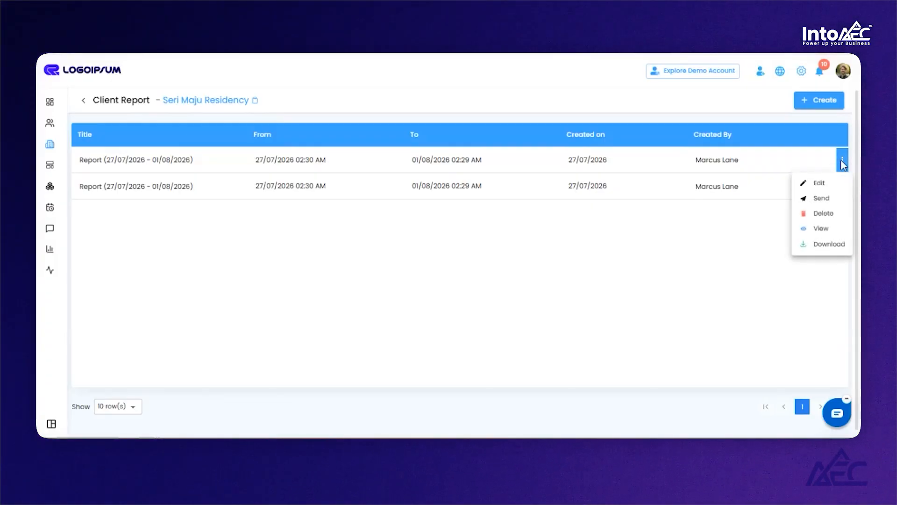
left_click(822, 199)
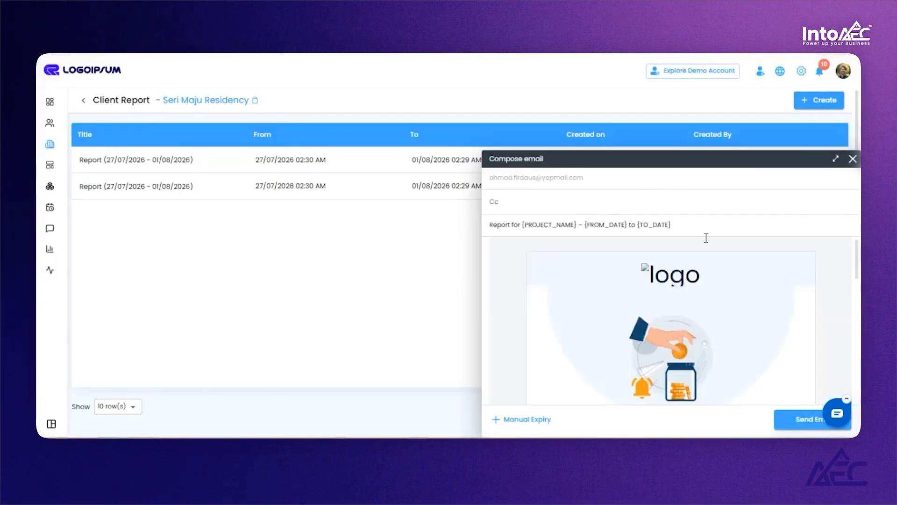
- Review the email's Cc options, subject and message body addressed to the client
left_click(566, 201)
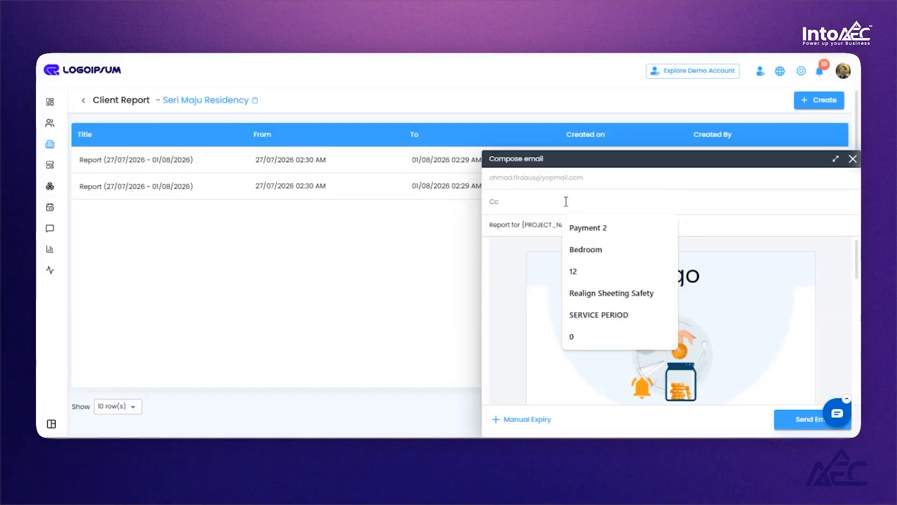
left_click(743, 248)
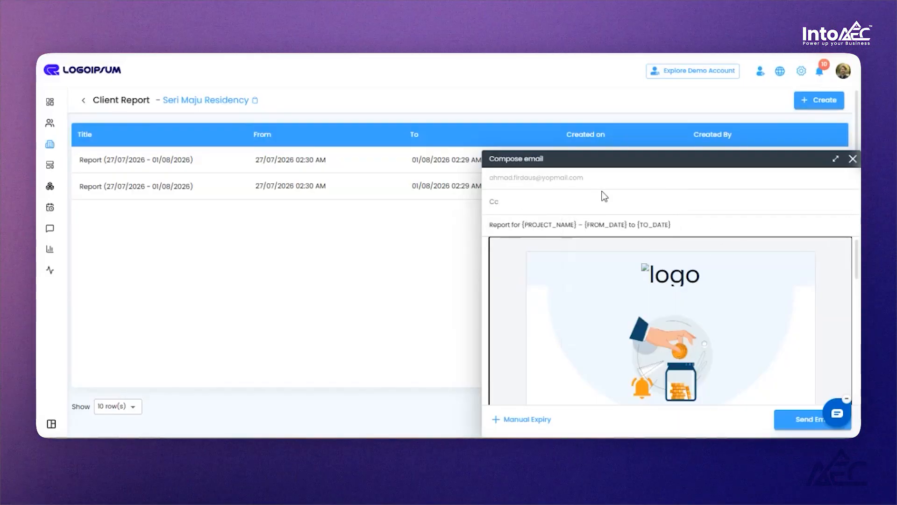
scroll(749, 251, "down", 5)
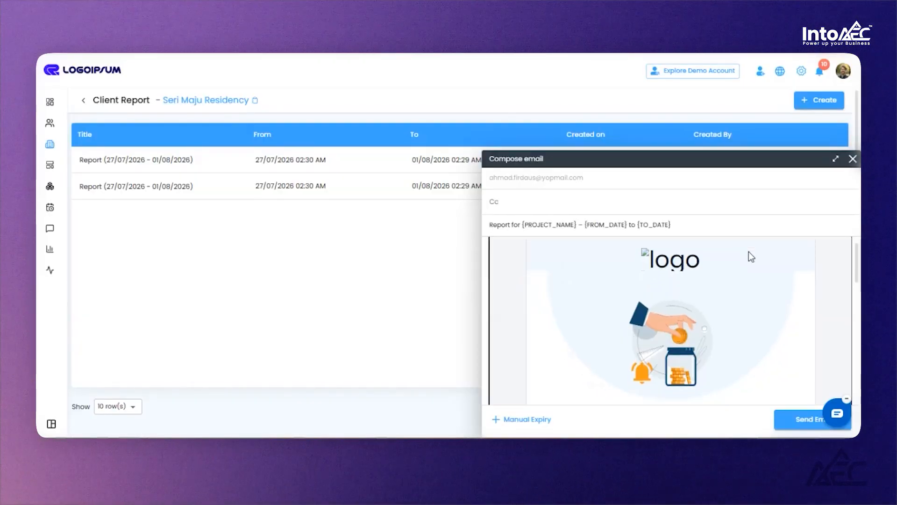
scroll(750, 269, "down", 1)
scroll(645, 288, "up", 1)
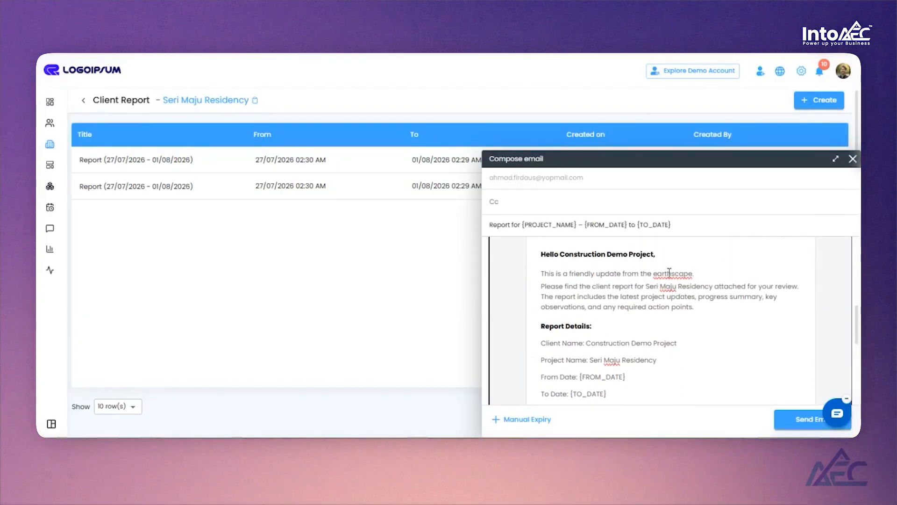
scroll(727, 285, "down", 3)
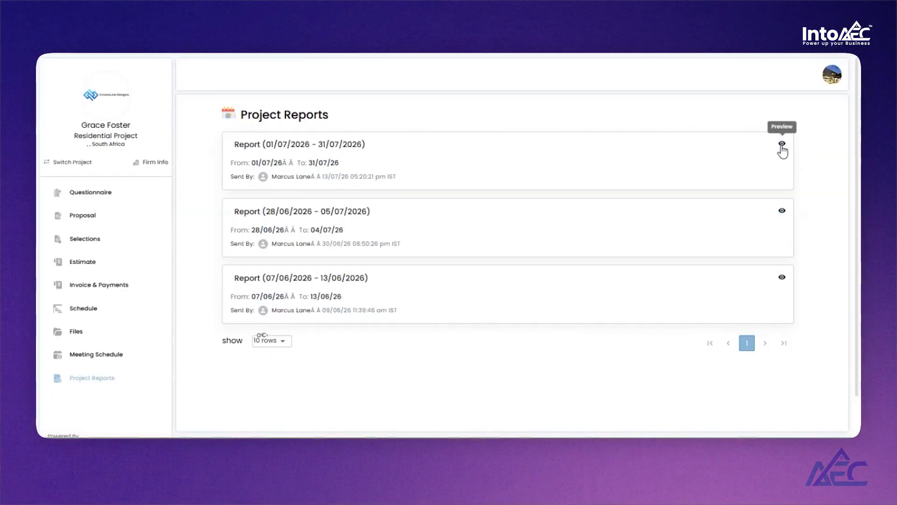
- Preview the Report (01/07/2026 - 31/07/2026) in the client portal and scroll through its task and inventory sections
left_click(782, 145)
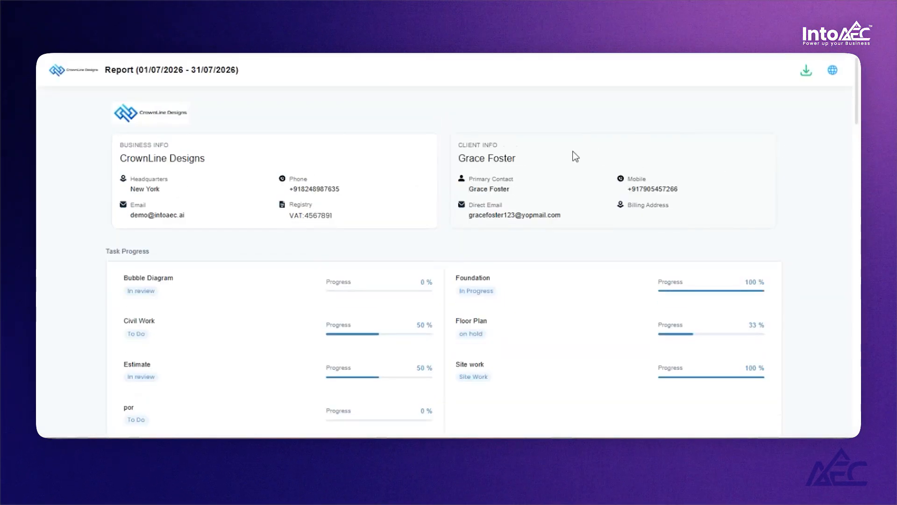
scroll(795, 138, "down", 8)
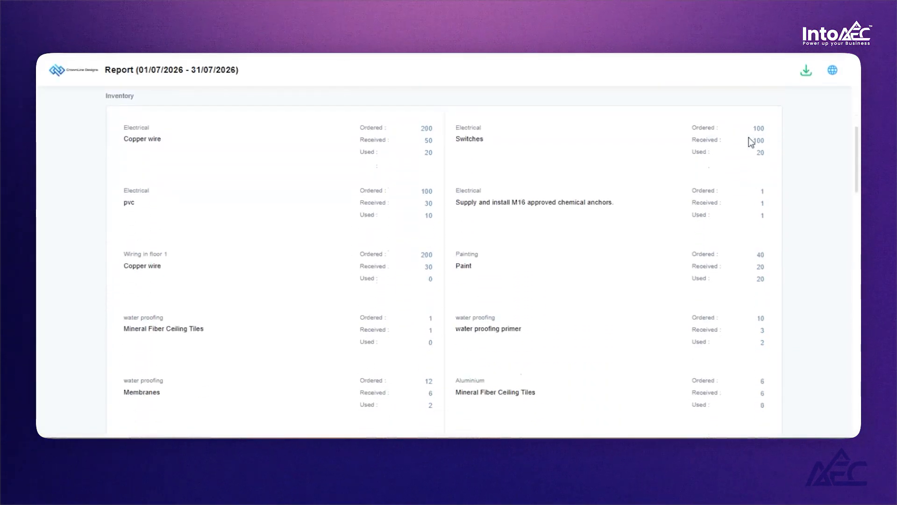
scroll(778, 158, "down", 12)
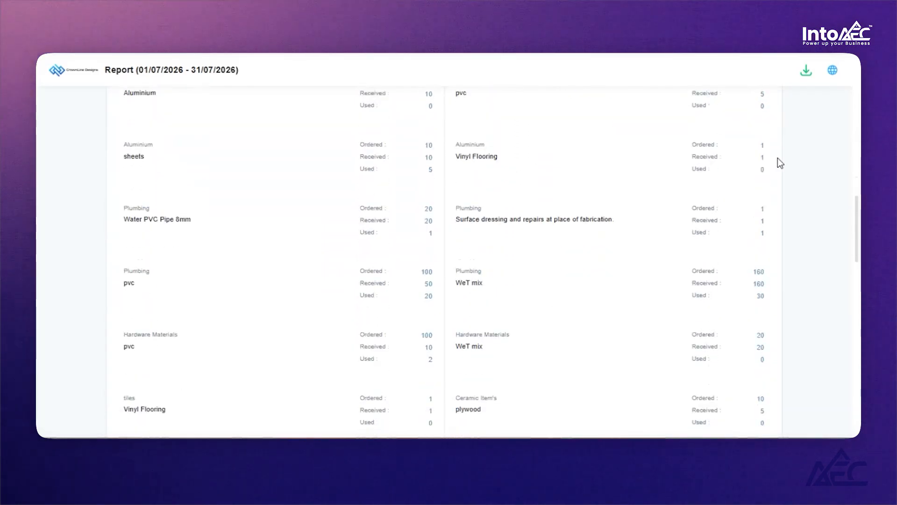
scroll(778, 158, "down", 2)
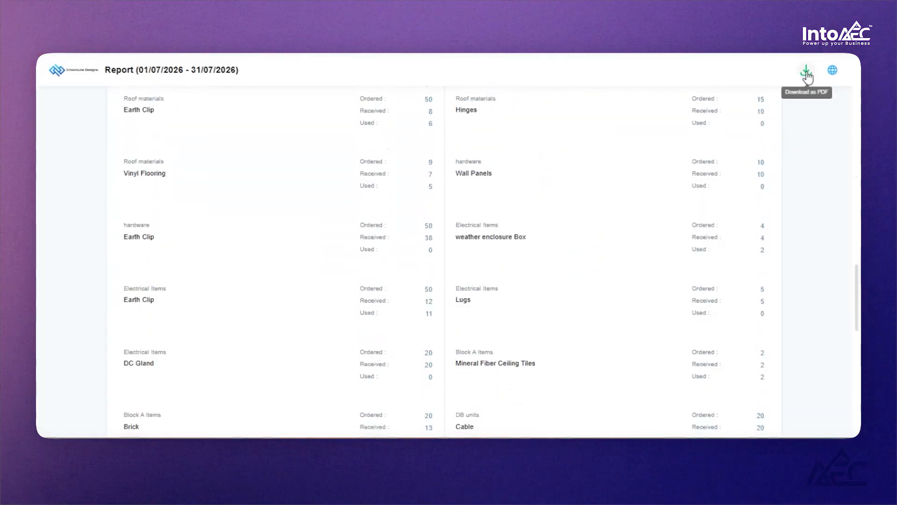
scroll(766, 183, "down", 12)
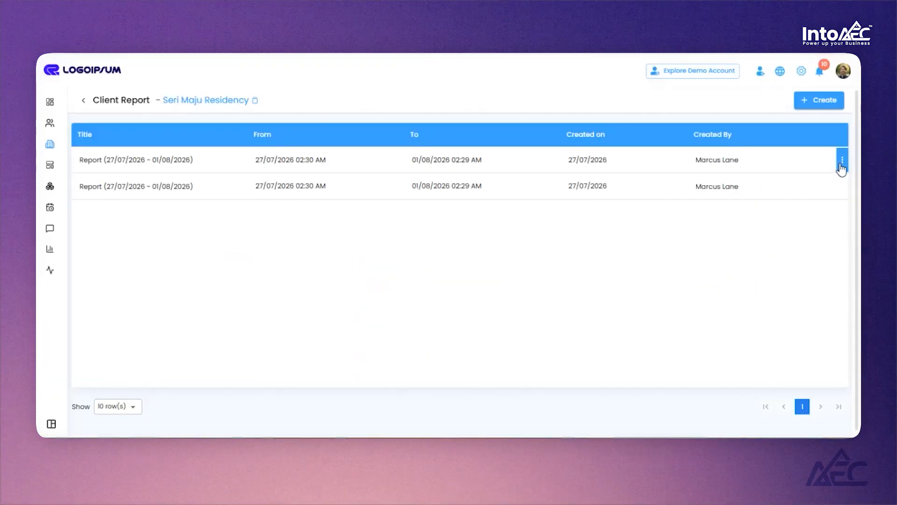
- Open the first Seri Maju Residency report for editing and save it
left_click(842, 162)
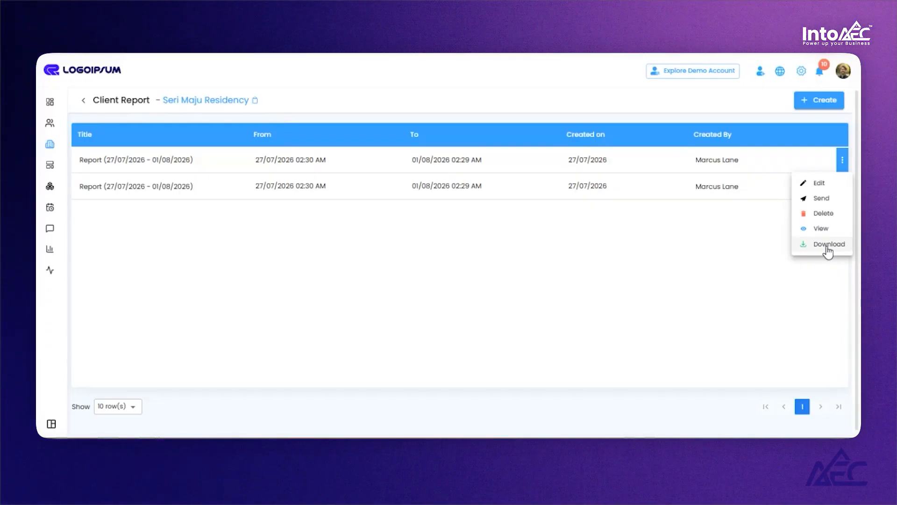
left_click(820, 183)
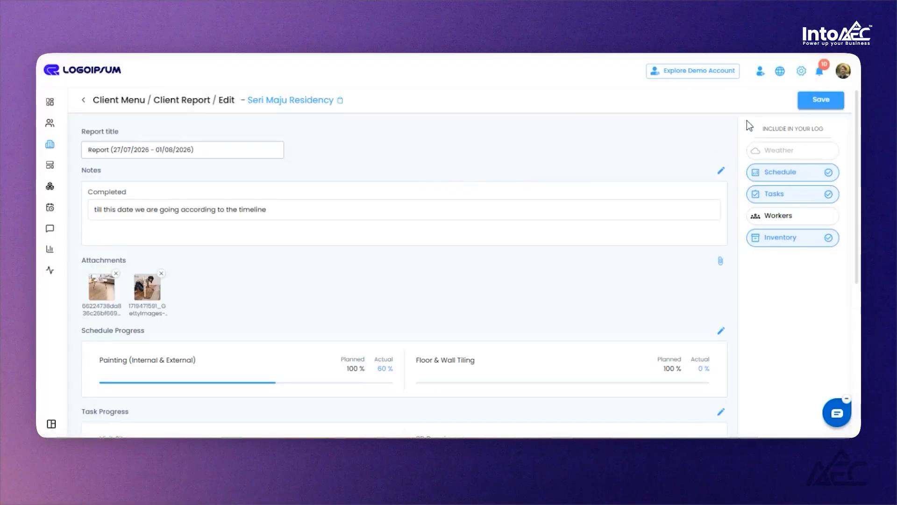
left_click(821, 100)
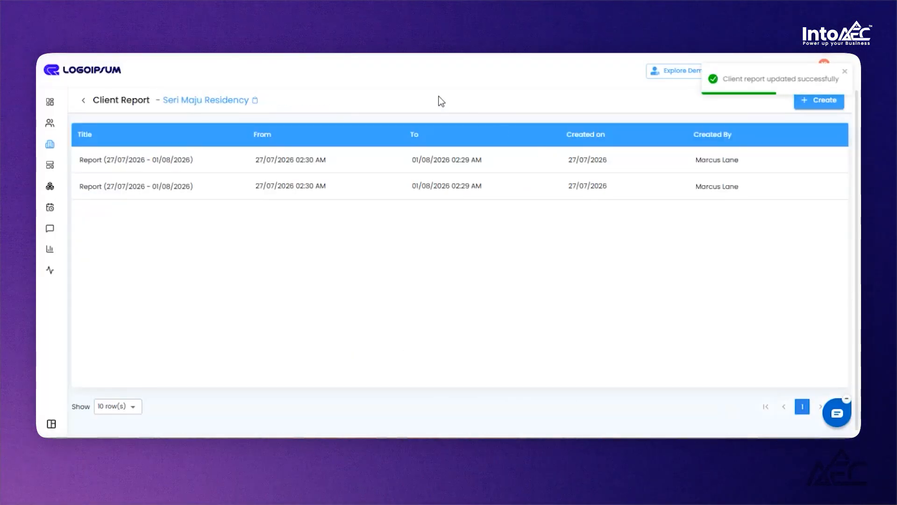